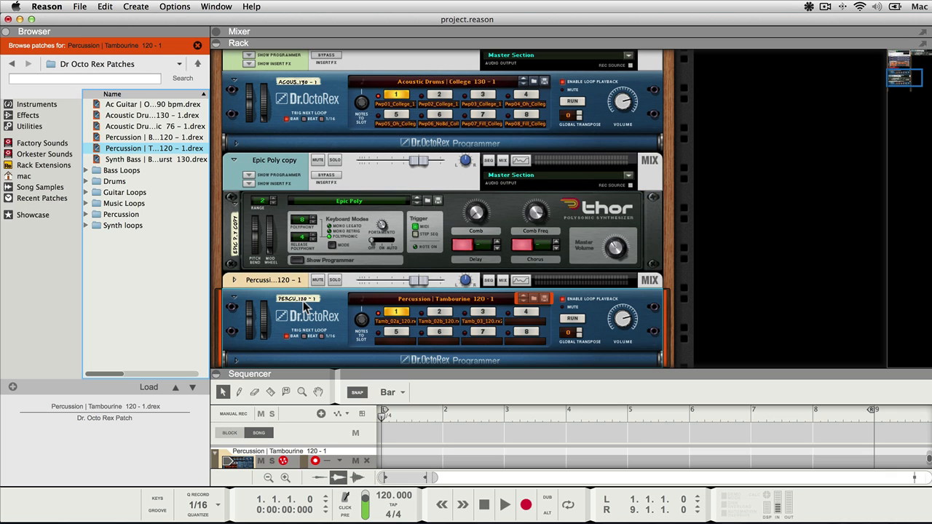
# - Check the rear cabling of the Percussion | Tambourine 120 - 1 device and undo its creation
pyautogui.press('Tab')
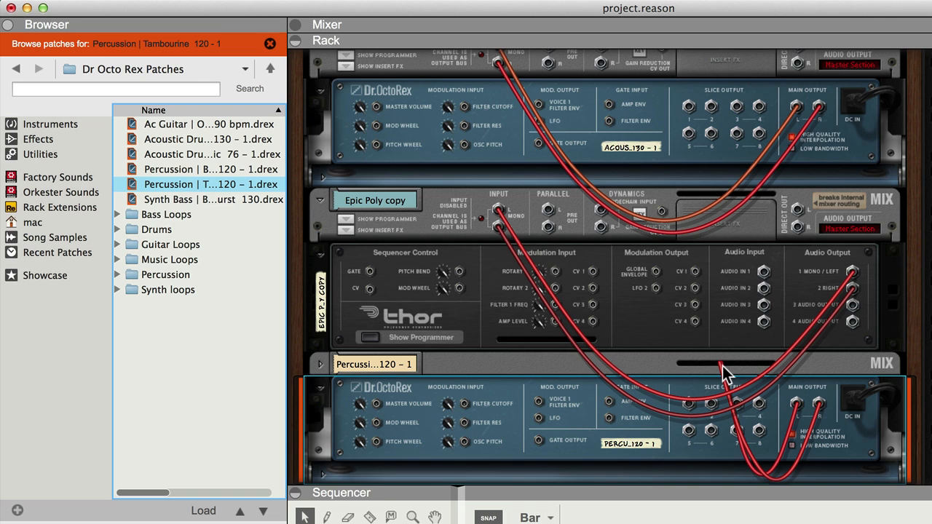
pyautogui.press('super+z')
pyautogui.press('Tab')
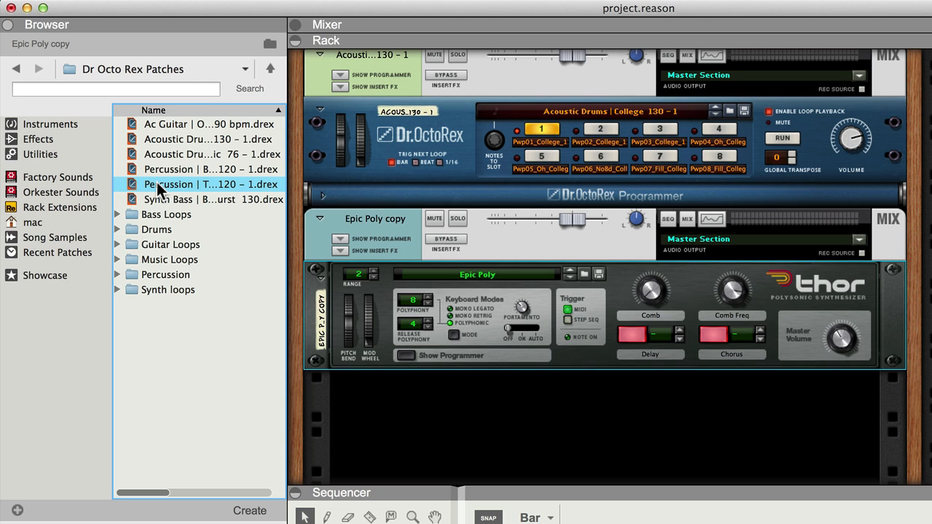
# - Add the Percussion | Tambourine 120 - 1 patch below Thor in the rack without auto-routing, and inspect its rear main outputs
pyautogui.moveTo(162, 183); pyautogui.dragTo(432, 406)
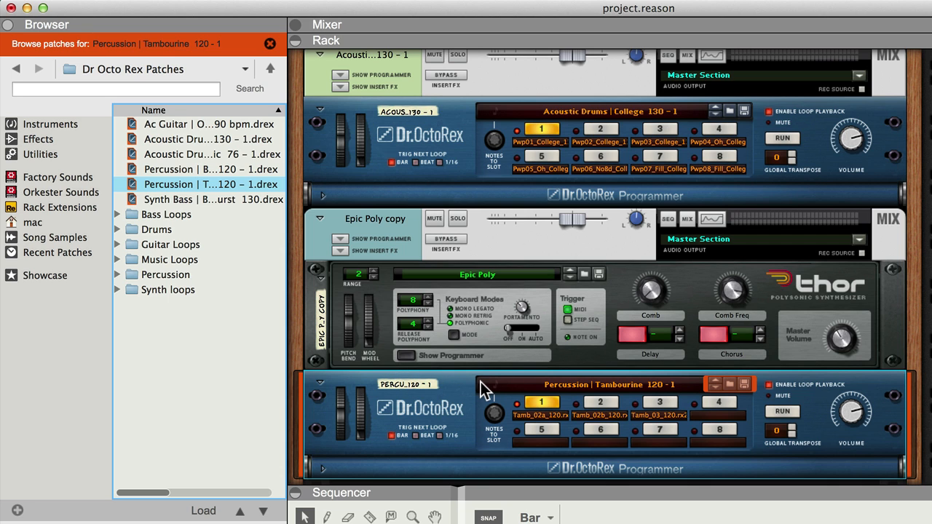
pyautogui.press('Tab')
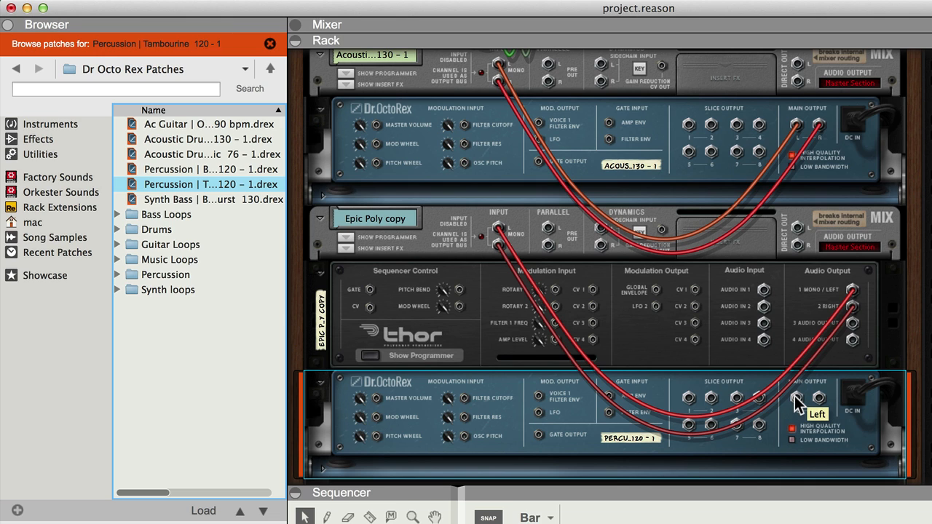
pyautogui.moveTo(797, 399)
pyautogui.mouseDown()
pyautogui.moveTo(870, 380)
pyautogui.moveTo(899, 343)
pyautogui.moveTo(901, 315)
pyautogui.moveTo(918, 404)
pyautogui.moveTo(930, 109)
pyautogui.moveTo(909, 302)
pyautogui.moveTo(843, 385)
pyautogui.moveTo(799, 397)
pyautogui.mouseUp()
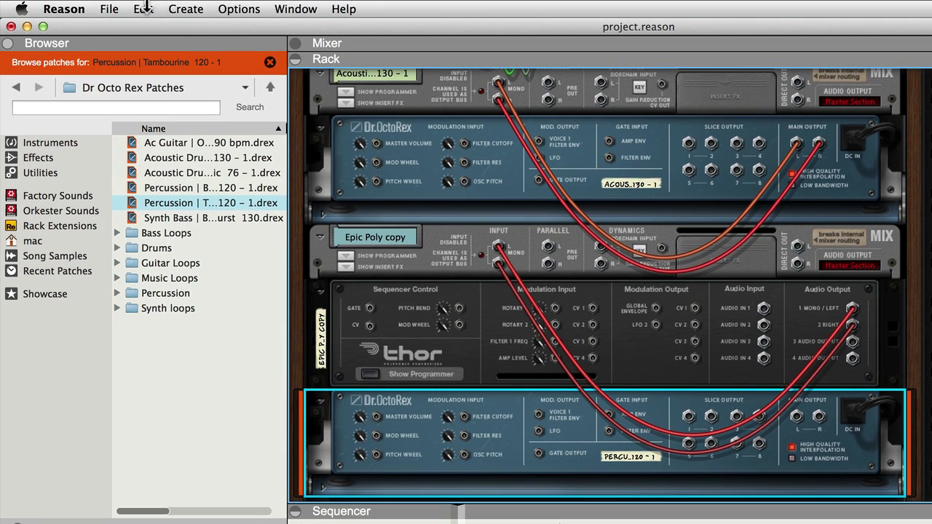
# - Auto-route the tambourine Dr. OctoRex to its own mix channel, and disconnect the device's cables
pyautogui.click(145, 7)
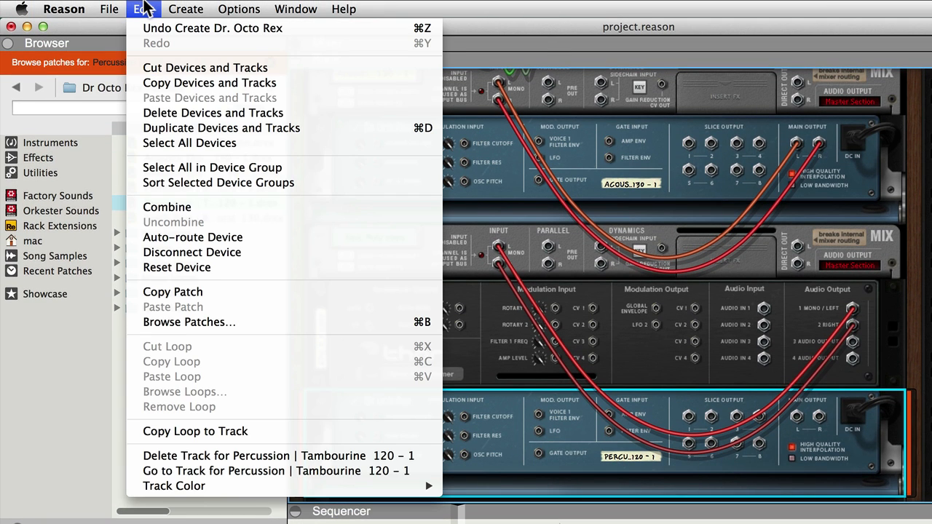
pyautogui.click(181, 237)
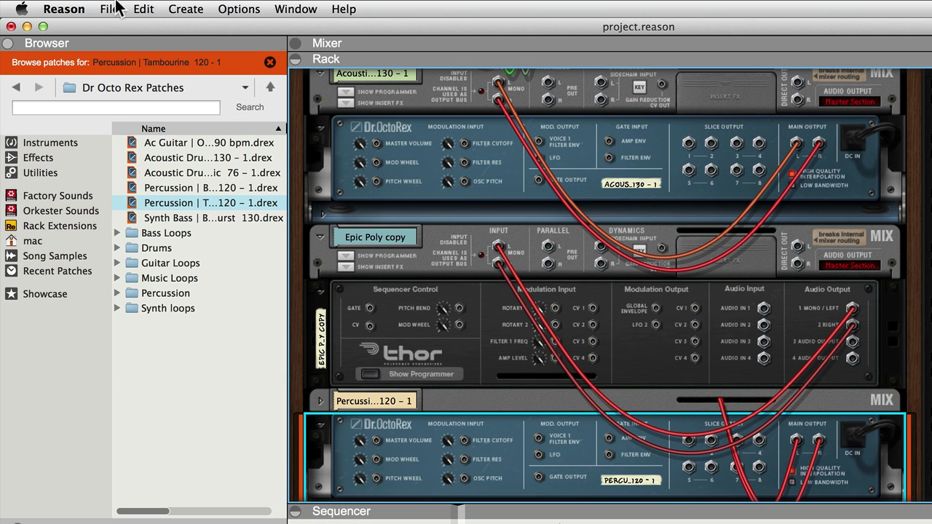
pyautogui.click(142, 9)
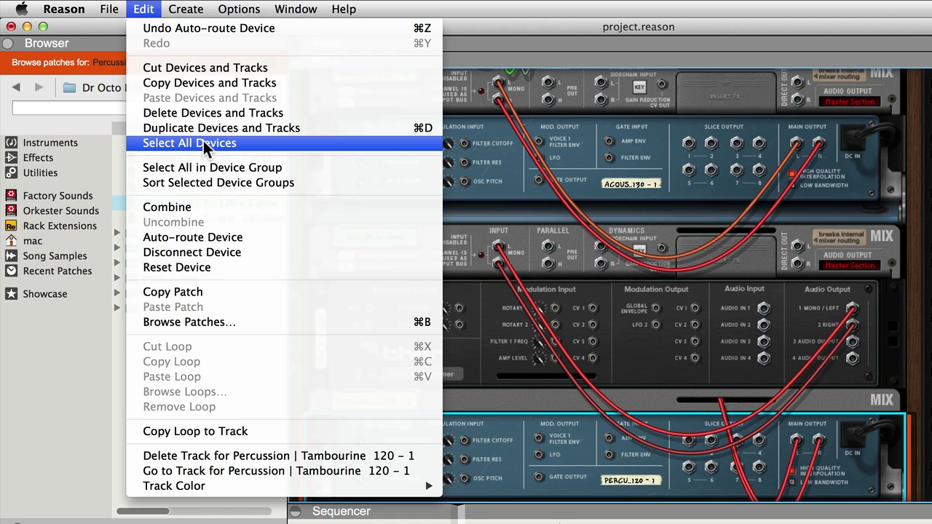
pyautogui.click(234, 250)
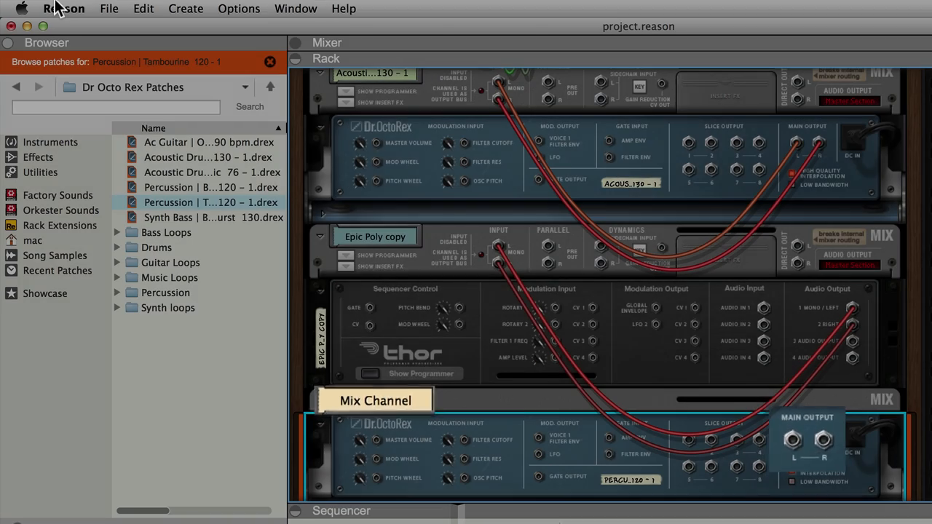
# - Reset the tambourine Dr. OctoRex to its initial patch and return to the front of the rack
pyautogui.click(140, 9)
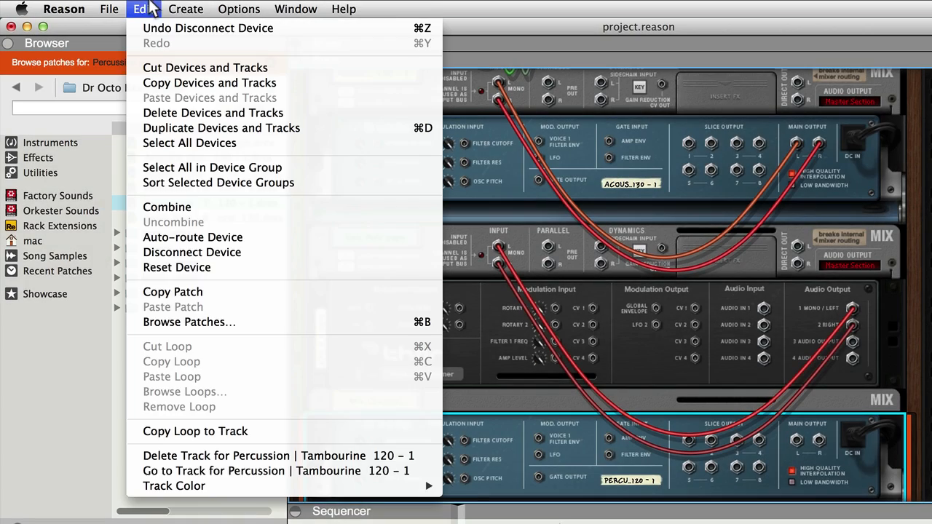
pyautogui.click(181, 267)
pyautogui.press('Tab')
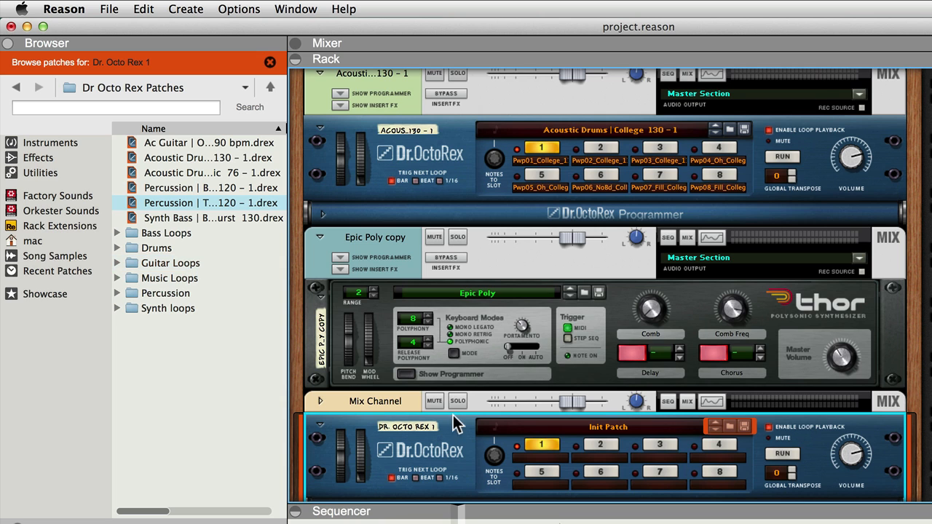
# - Reset the Epic Poly copy Thor synthesizer to its initial patch
pyautogui.scroll(-3, 453, 422)
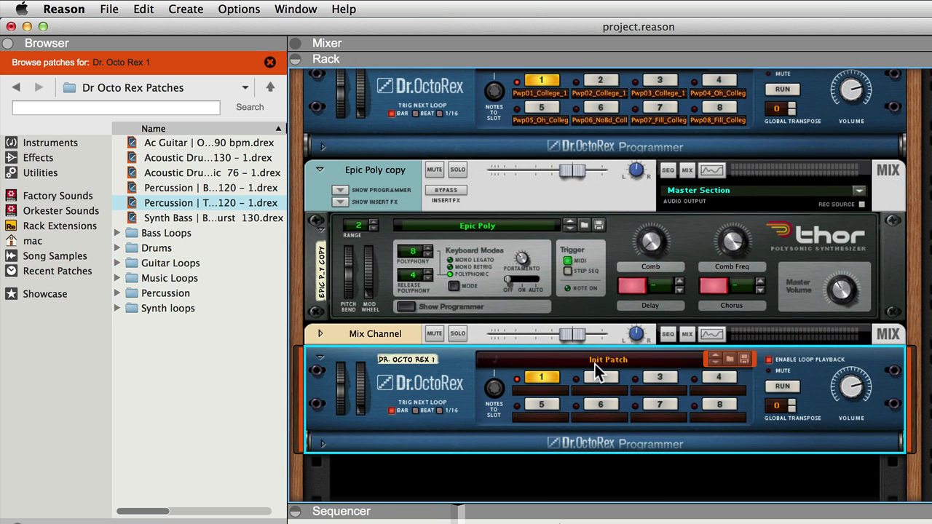
pyautogui.click(625, 249)
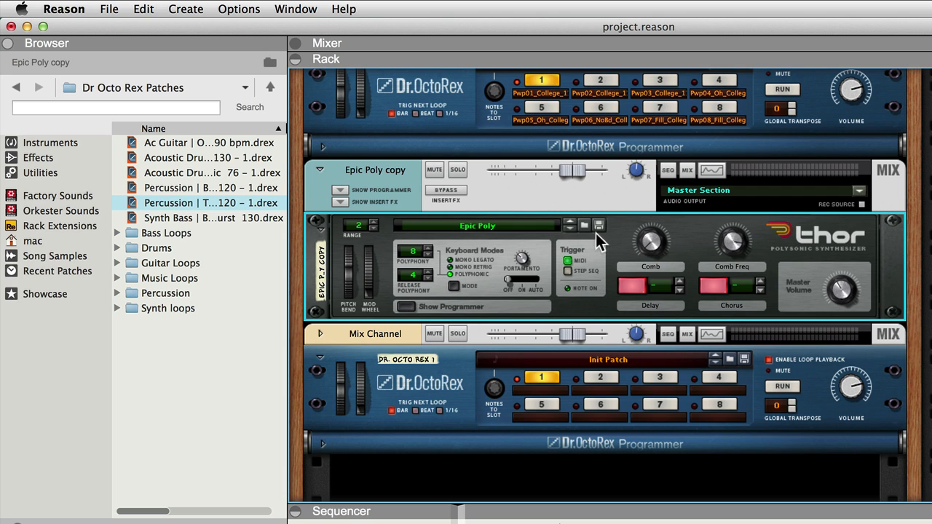
pyautogui.click(110, 8)
pyautogui.moveTo(142, 10)
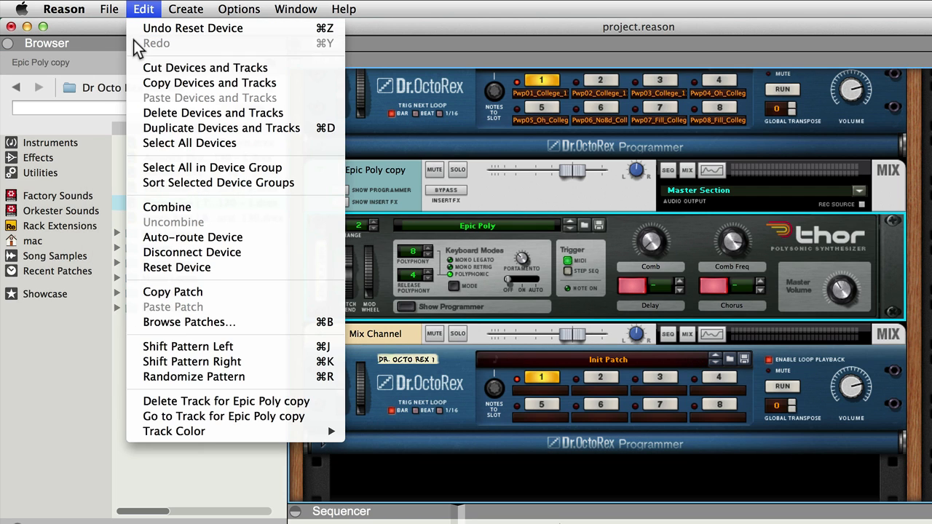
pyautogui.click(189, 269)
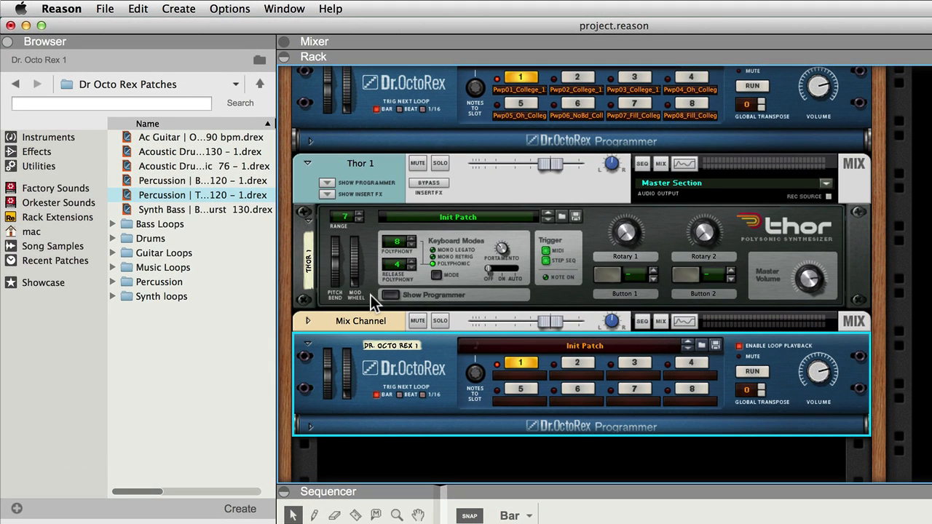
# - Combine Thor 1 and Dr. Octo Rex 1 into a Combinator, and undo the combining
pyautogui.keyDown('shift'); pyautogui.click(370, 294); pyautogui.keyUp('shift')
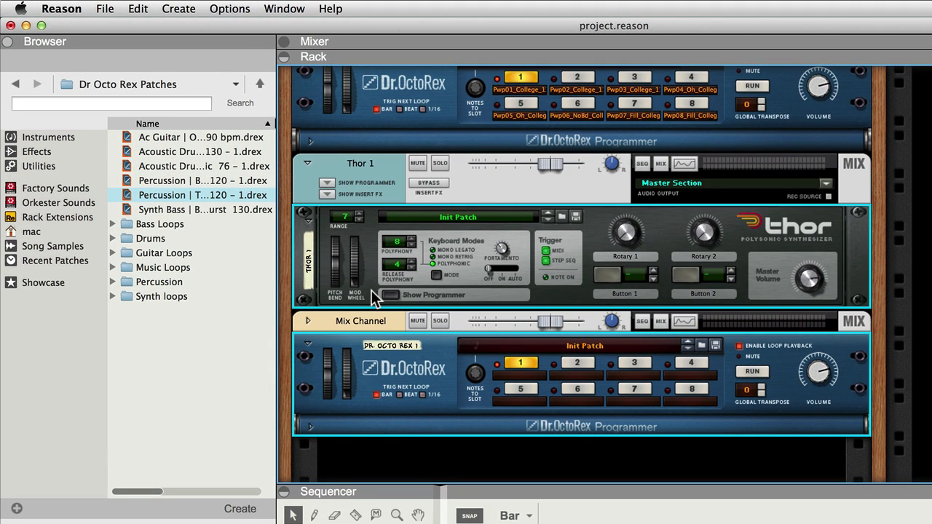
pyautogui.rightClick(371, 290)
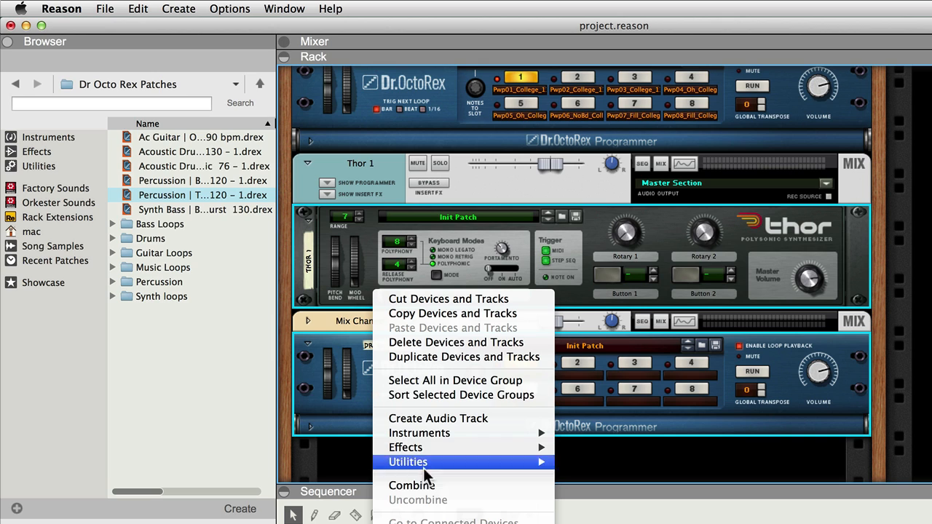
pyautogui.click(377, 276)
pyautogui.click(146, 9)
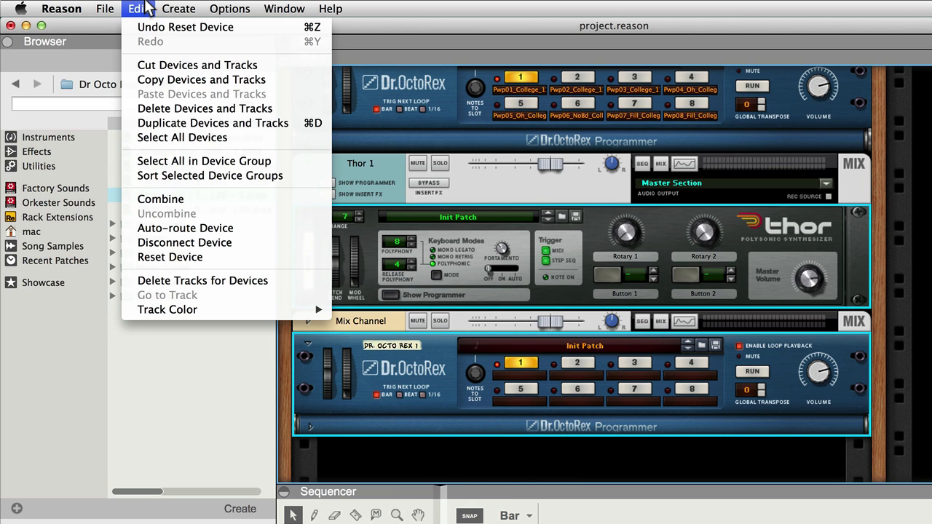
pyautogui.click(195, 201)
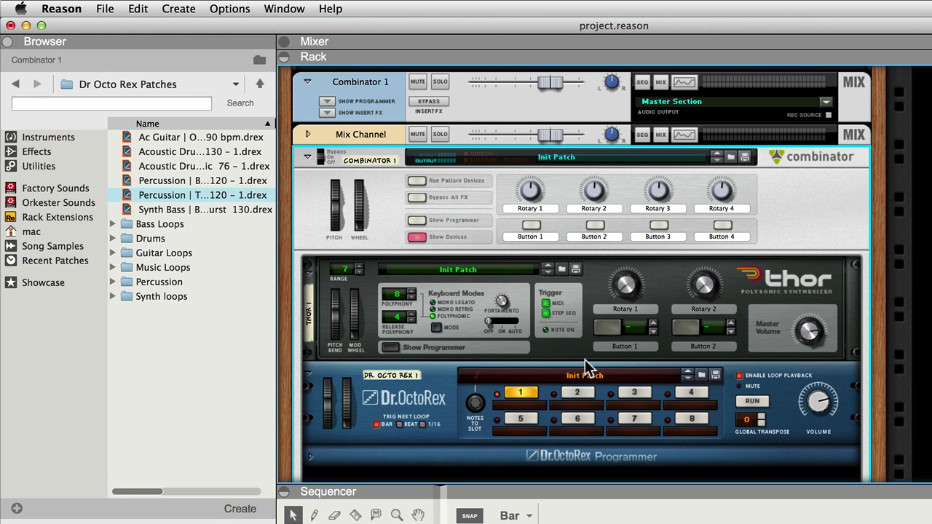
pyautogui.click(134, 7)
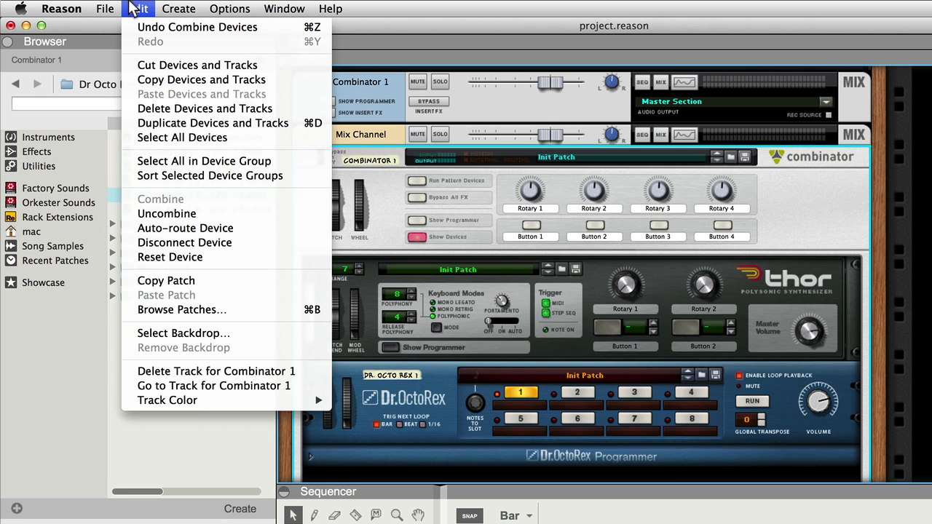
pyautogui.click(139, 27)
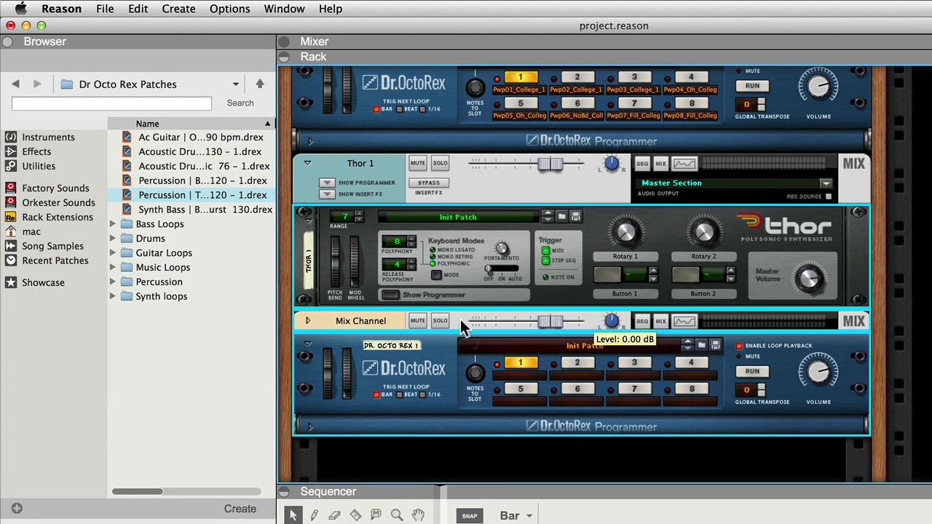
# - Check whether Combine is available with Thor 1, the Mix Channel and Dr. Octo Rex 1 all selected
pyautogui.rightClick(460, 319)
pyautogui.press('Escape')
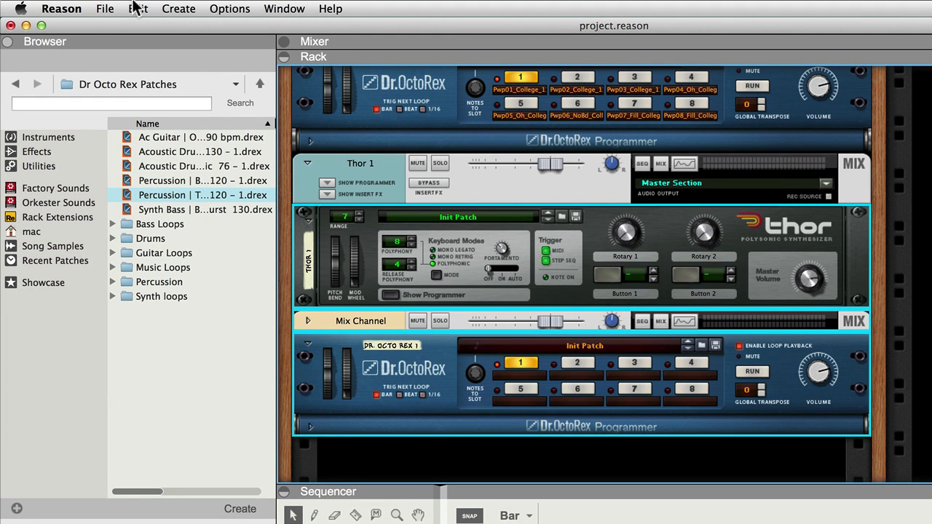
pyautogui.click(136, 9)
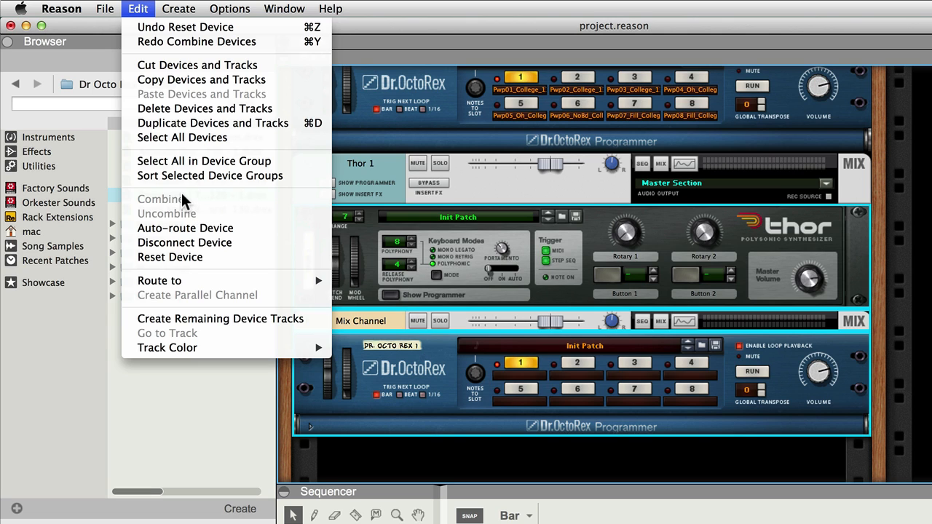
pyautogui.click(137, 8)
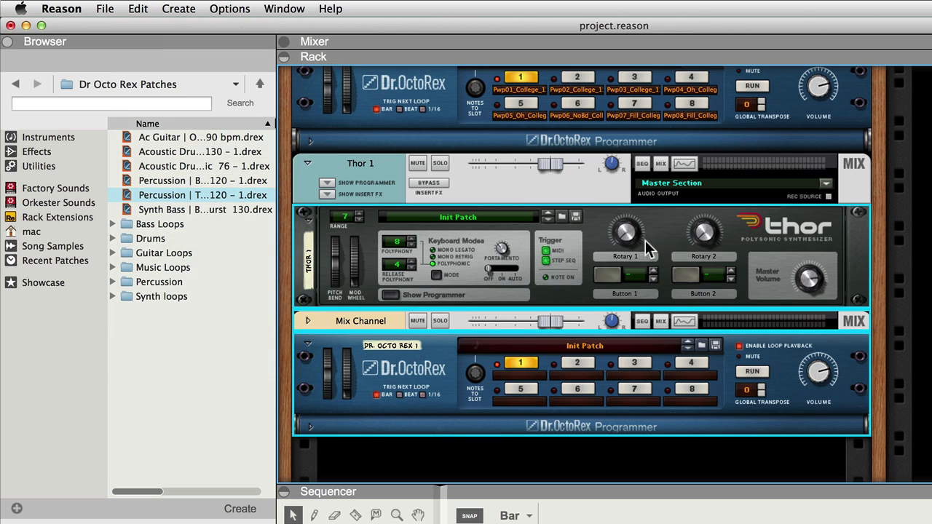
# - Select all devices in Thor 1's device group and move the group below Dr. Octo Rex 1
pyautogui.click(568, 294)
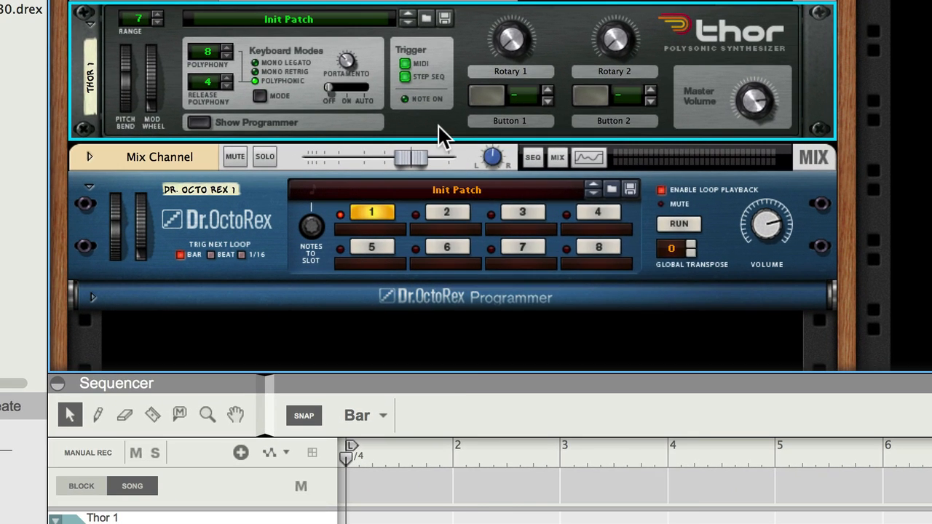
pyautogui.rightClick(571, 297)
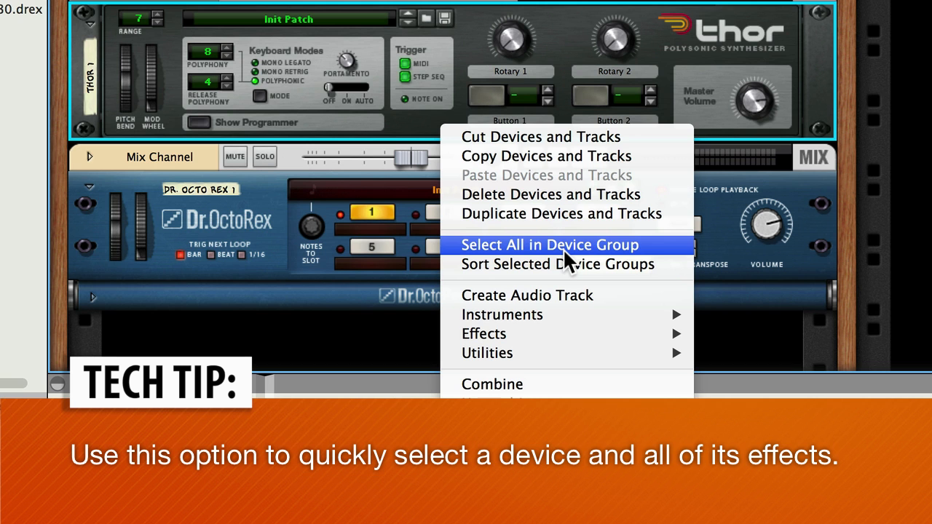
pyautogui.click(563, 248)
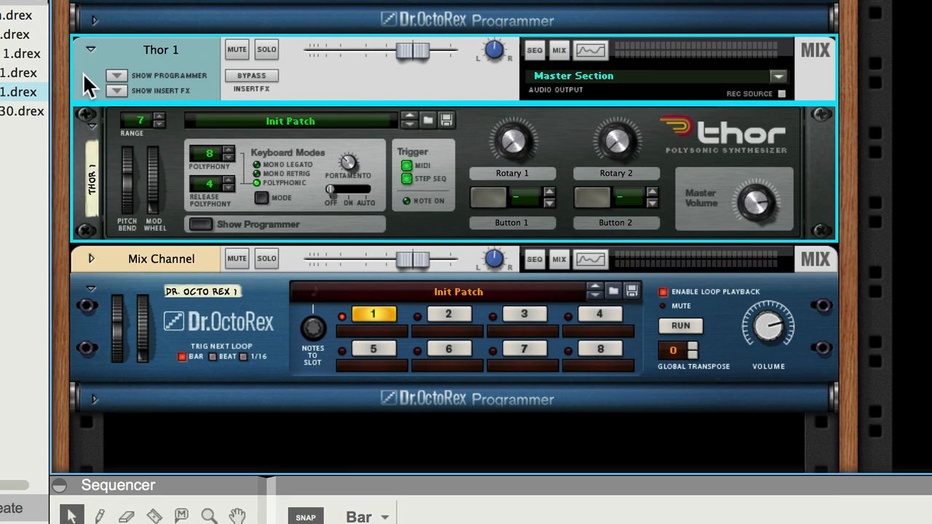
pyautogui.moveTo(84, 84); pyautogui.dragTo(99, 395)
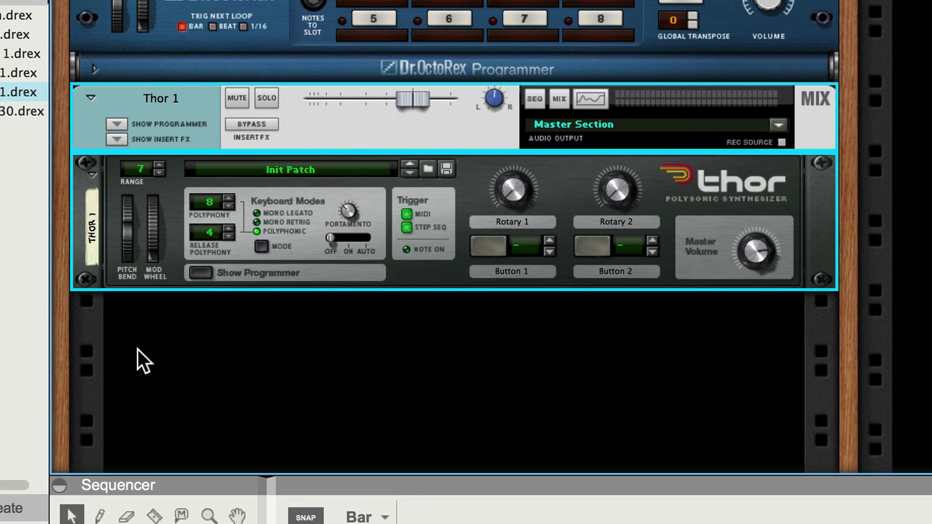
# - Add The Echo effect with the Warm Echo patch directly below Thor 1
pyautogui.click(437, 279)
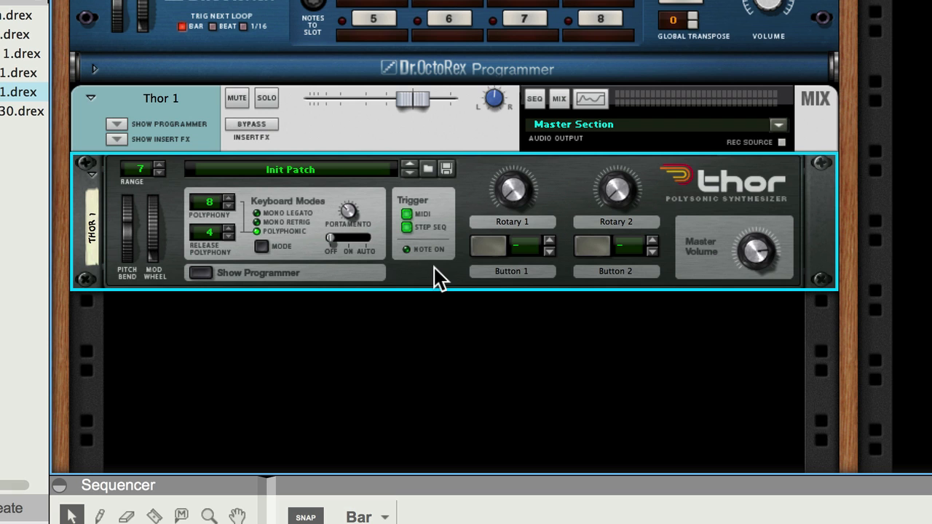
pyautogui.click(0, 146)
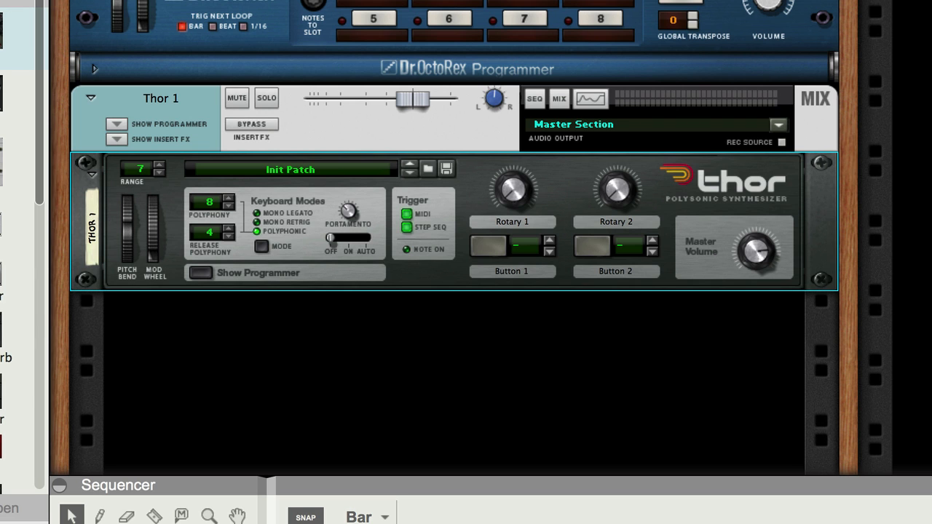
pyautogui.moveTo(0, 101); pyautogui.dragTo(282, 228)
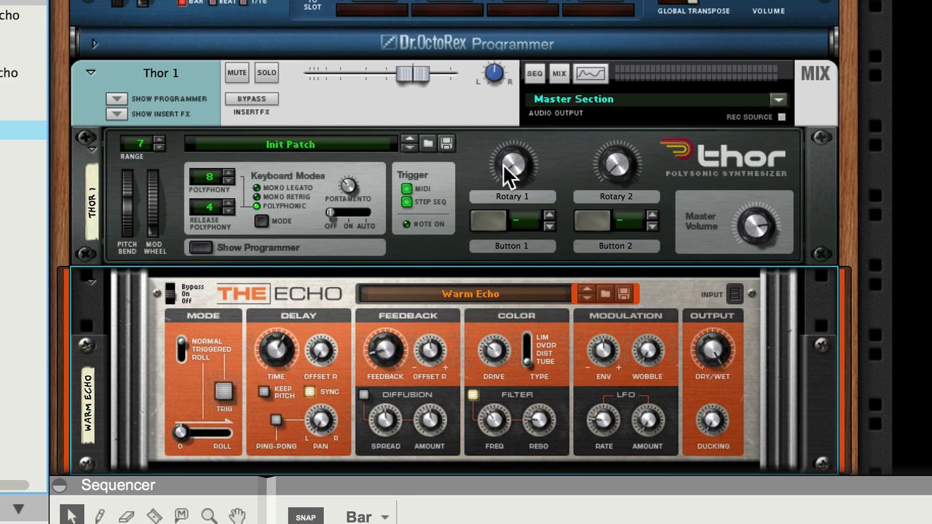
# - Select all devices in Thor 1's device group, including its mix channel and The Echo
pyautogui.click(484, 164)
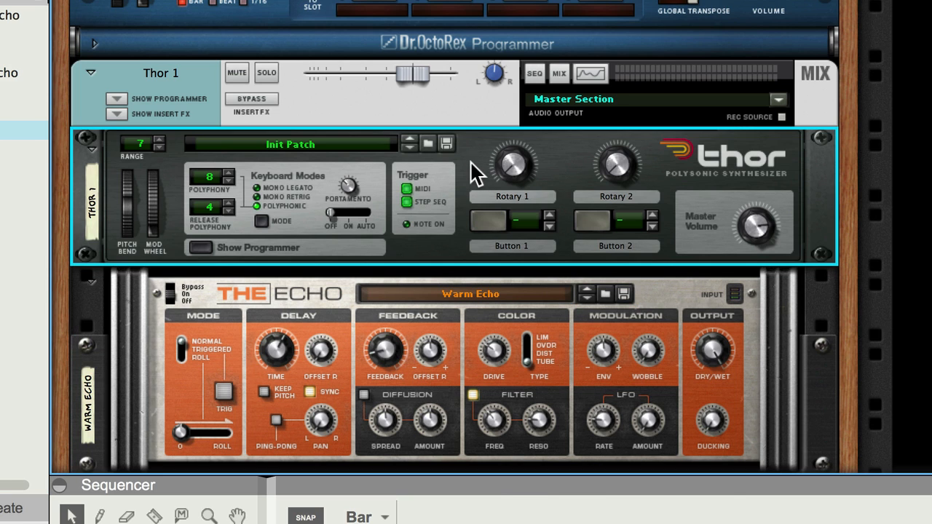
pyautogui.rightClick(472, 162)
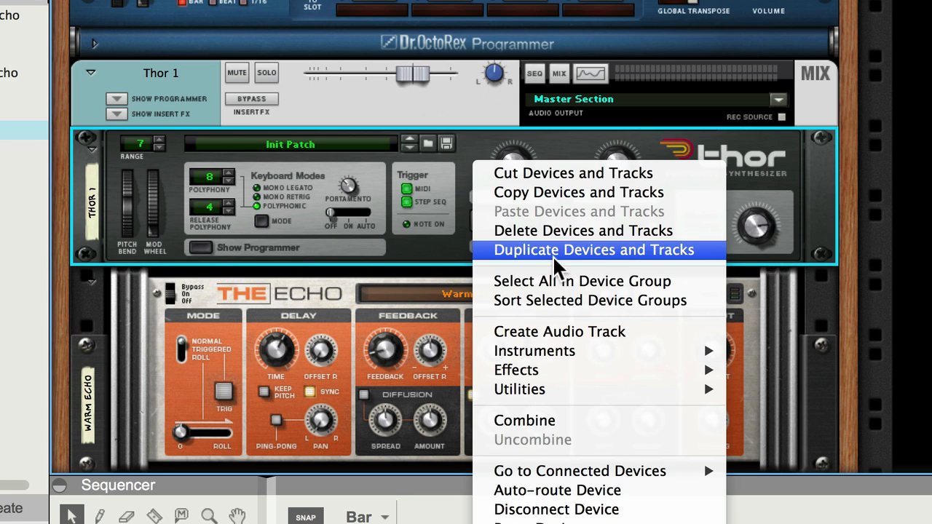
pyautogui.click(542, 281)
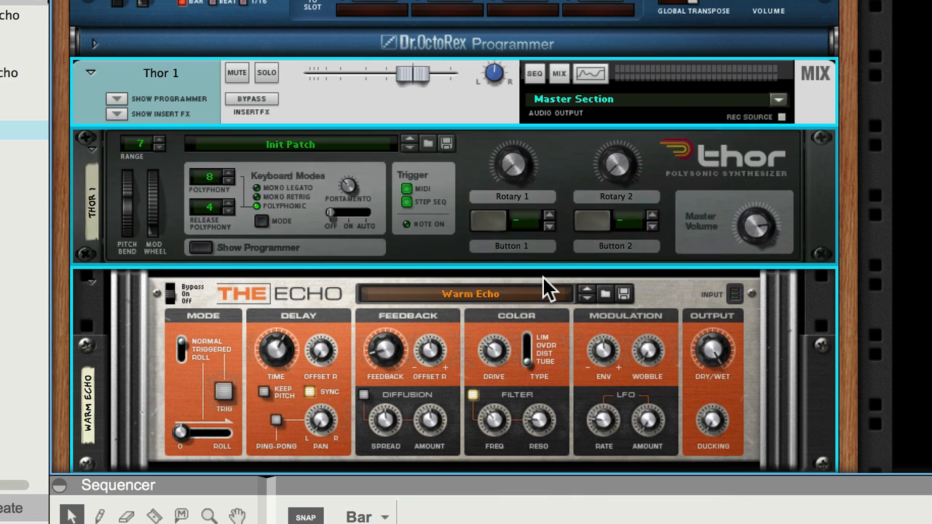